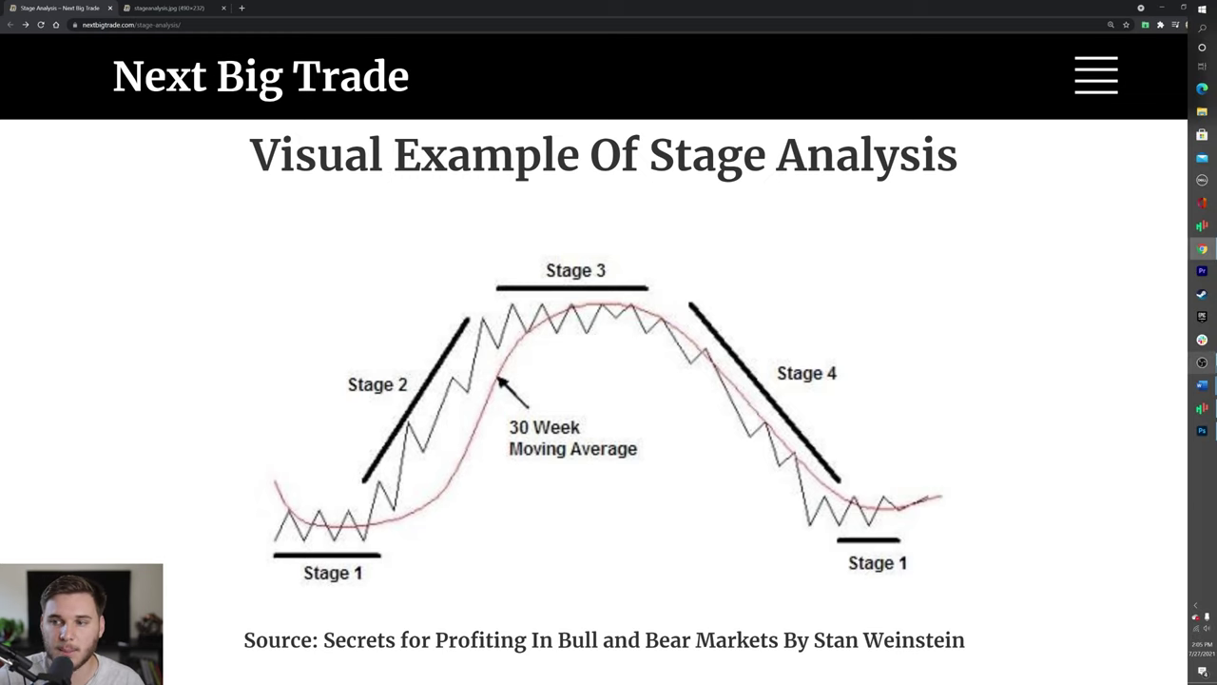
# - Switch from the browser to the weekly NFLX chart in TC2000
pyautogui.click(1201, 386)
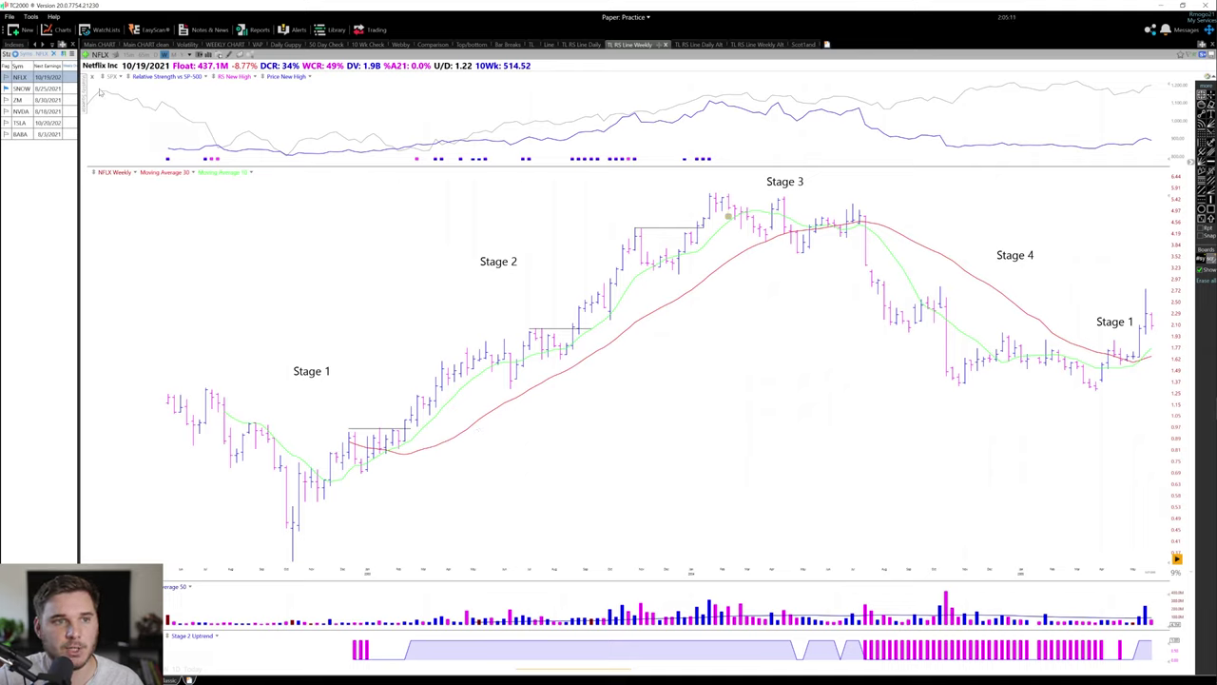
pyautogui.click(169, 402)
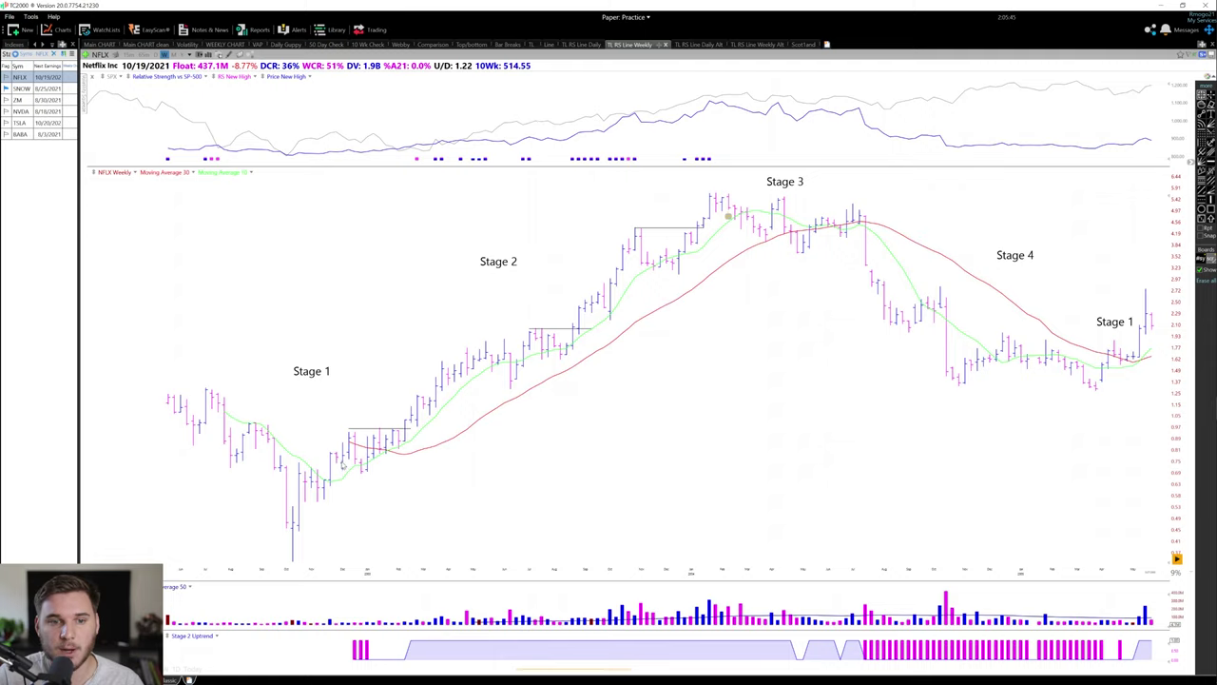
pyautogui.click(405, 439)
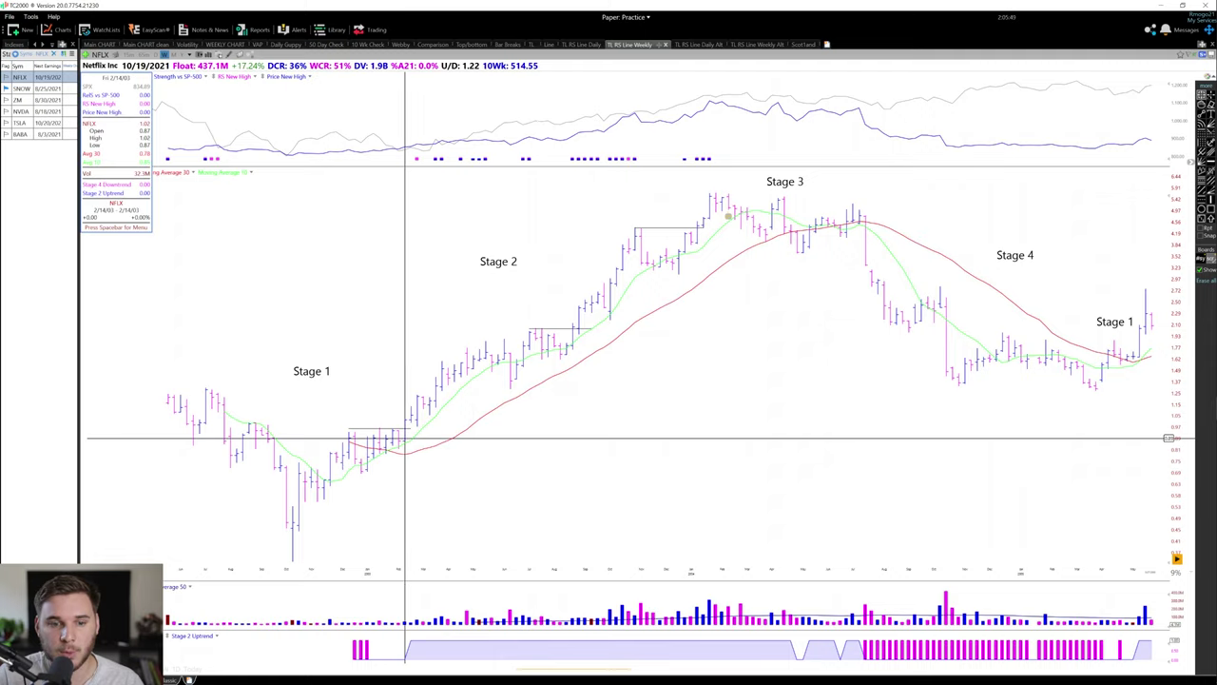
pyautogui.click(407, 442)
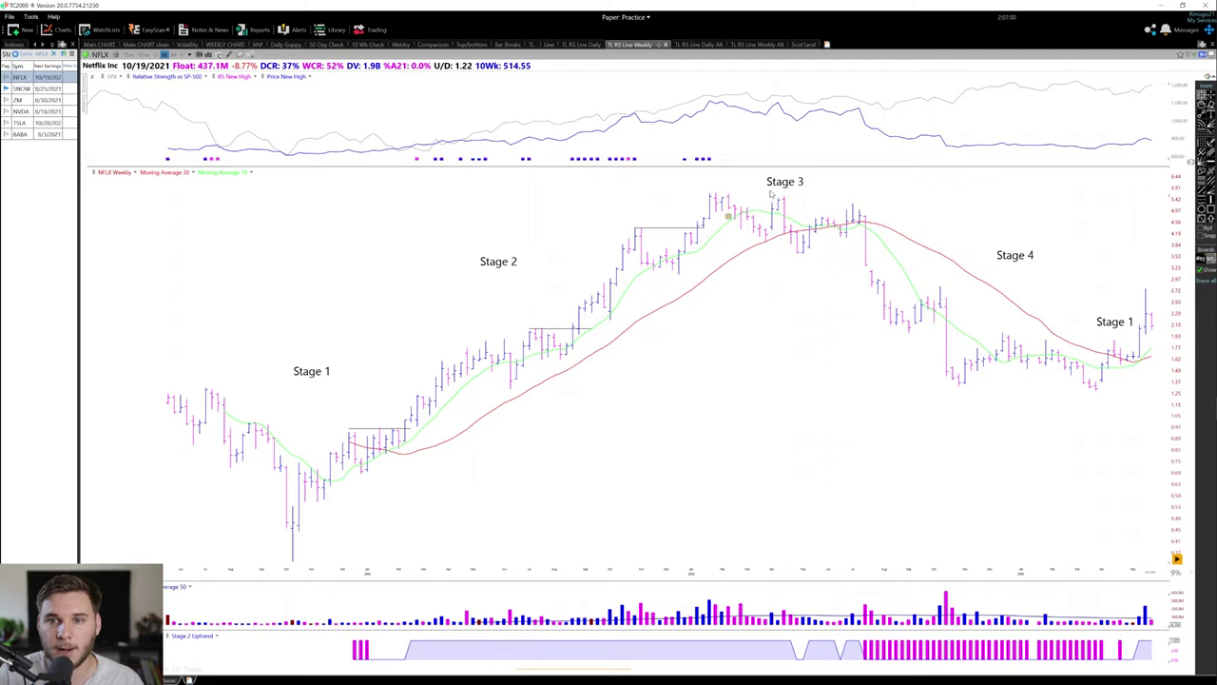
pyautogui.click(867, 236)
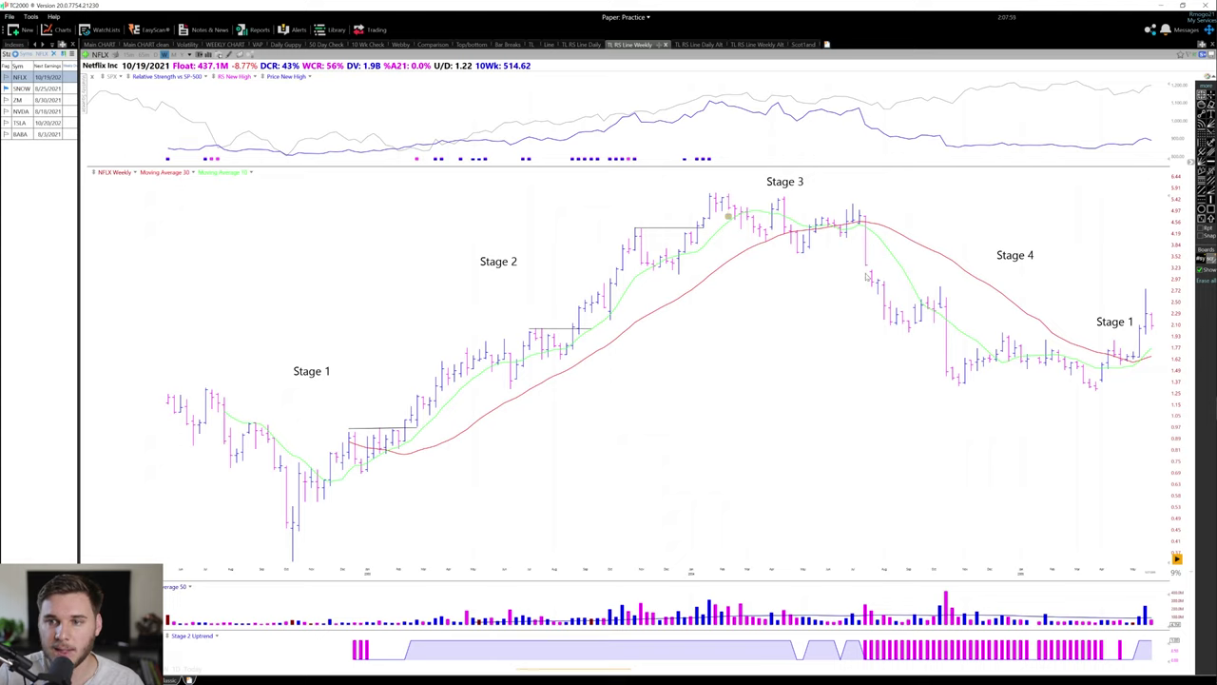
# - Measure a NFLX price move, then compress the bars to show much longer weekly history
pyautogui.moveTo(867, 269); pyautogui.dragTo(861, 390)
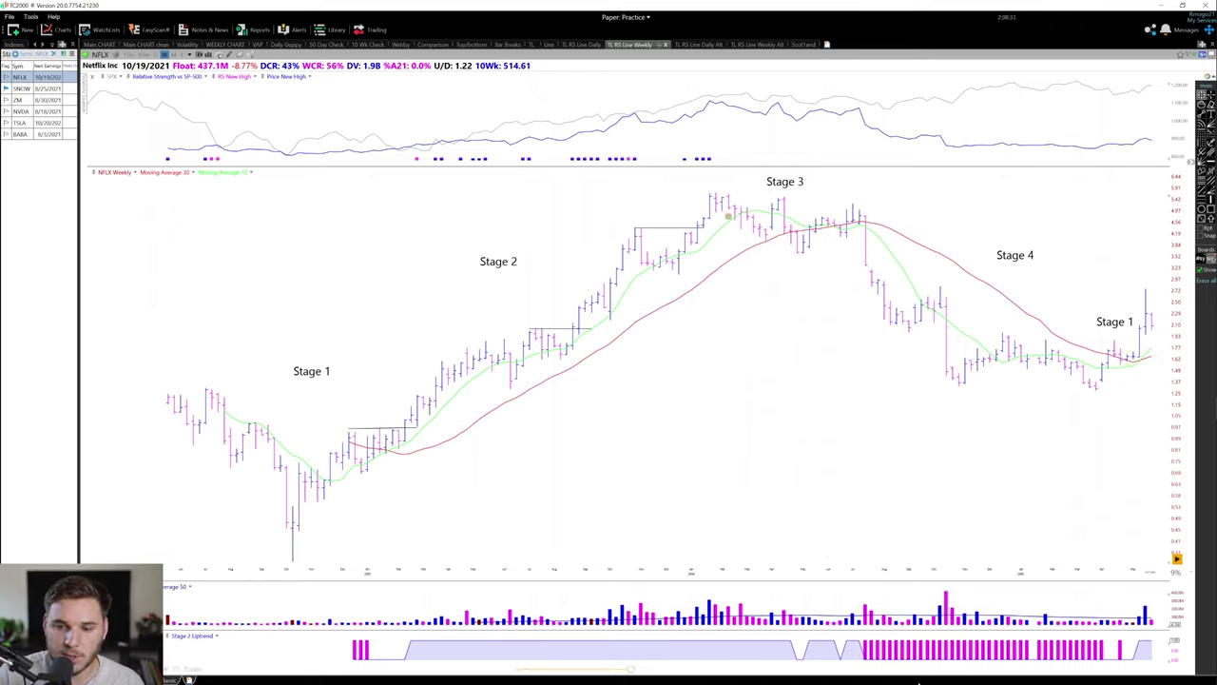
pyautogui.moveTo(628, 666); pyautogui.dragTo(782, 669)
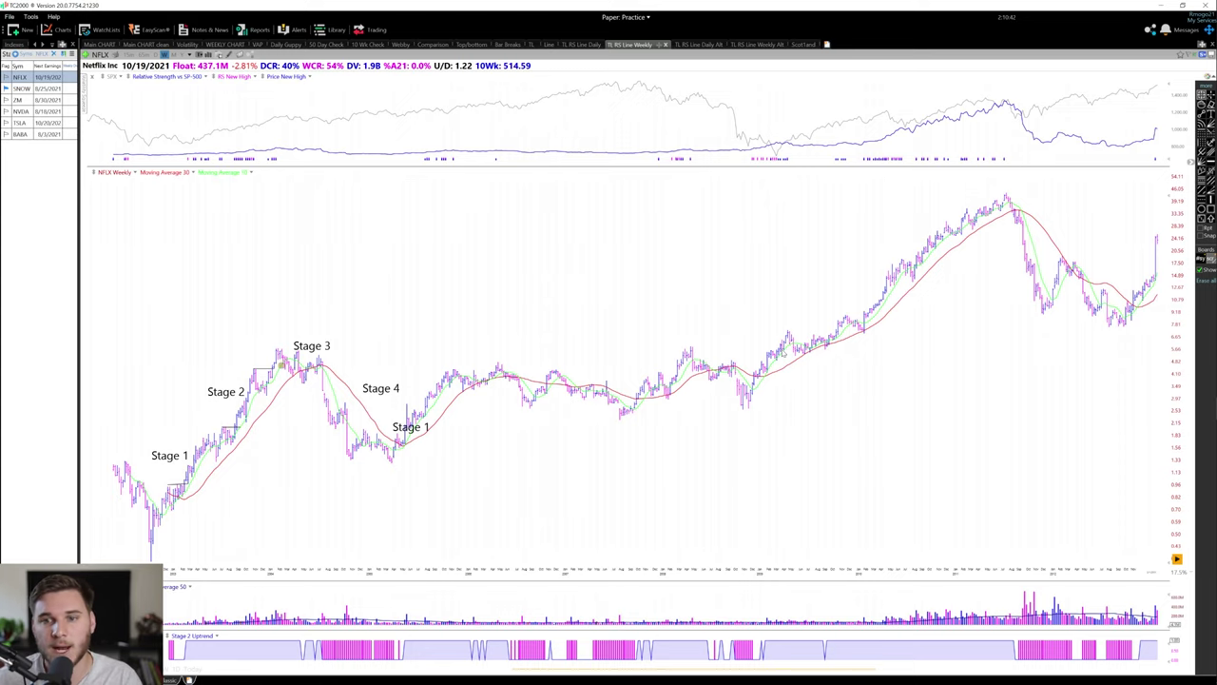
# - Measure NFLX's fall from the peak to the September low, about -72.73%
pyautogui.scroll(5, 656, 436)
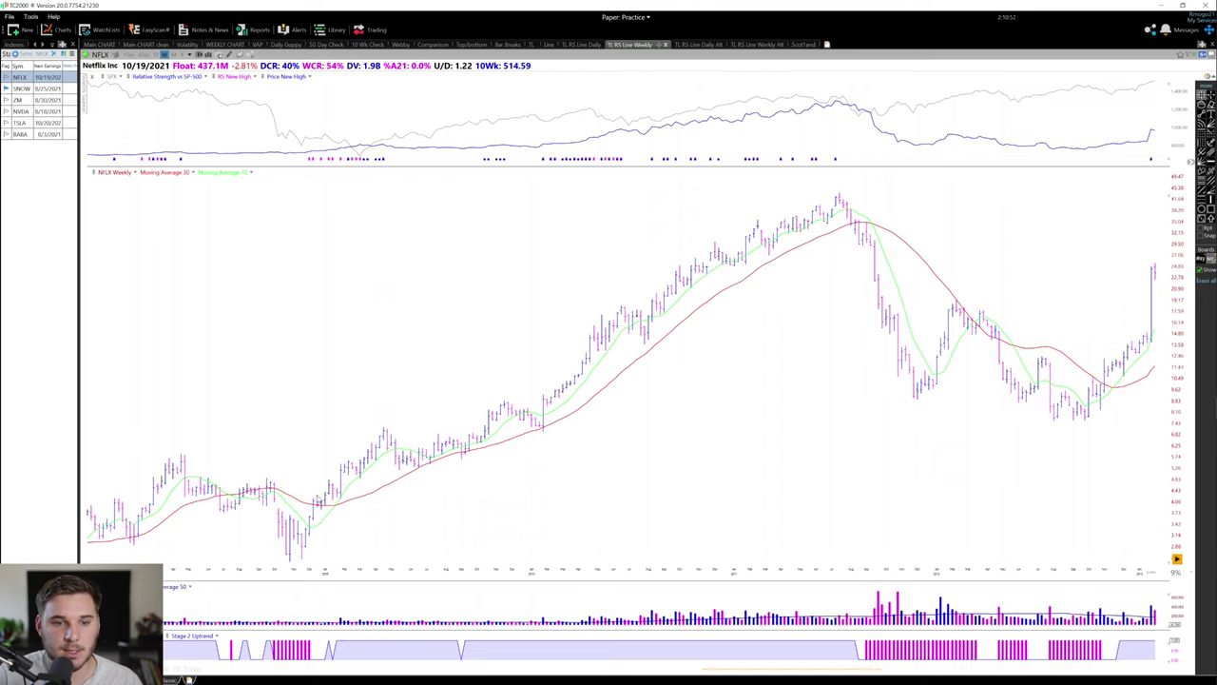
pyautogui.moveTo(315, 507)
pyautogui.mouseDown()
pyautogui.moveTo(333, 491)
pyautogui.moveTo(338, 504)
pyautogui.mouseUp()
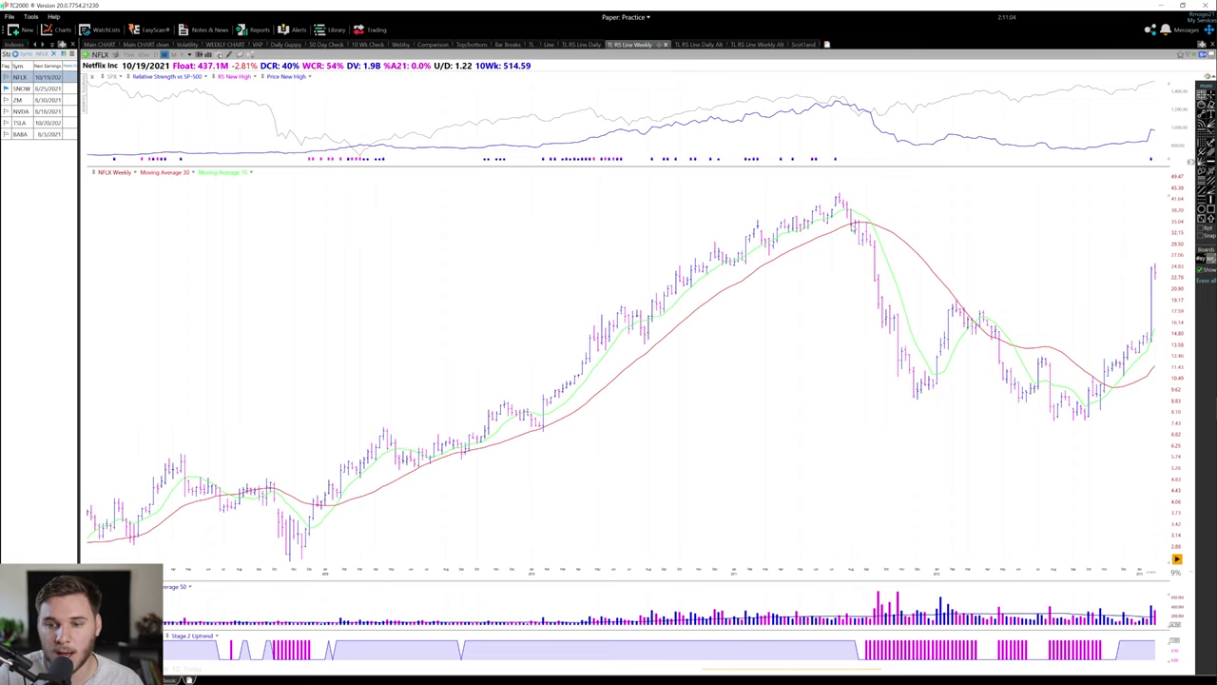
pyautogui.moveTo(855, 222); pyautogui.dragTo(1075, 420)
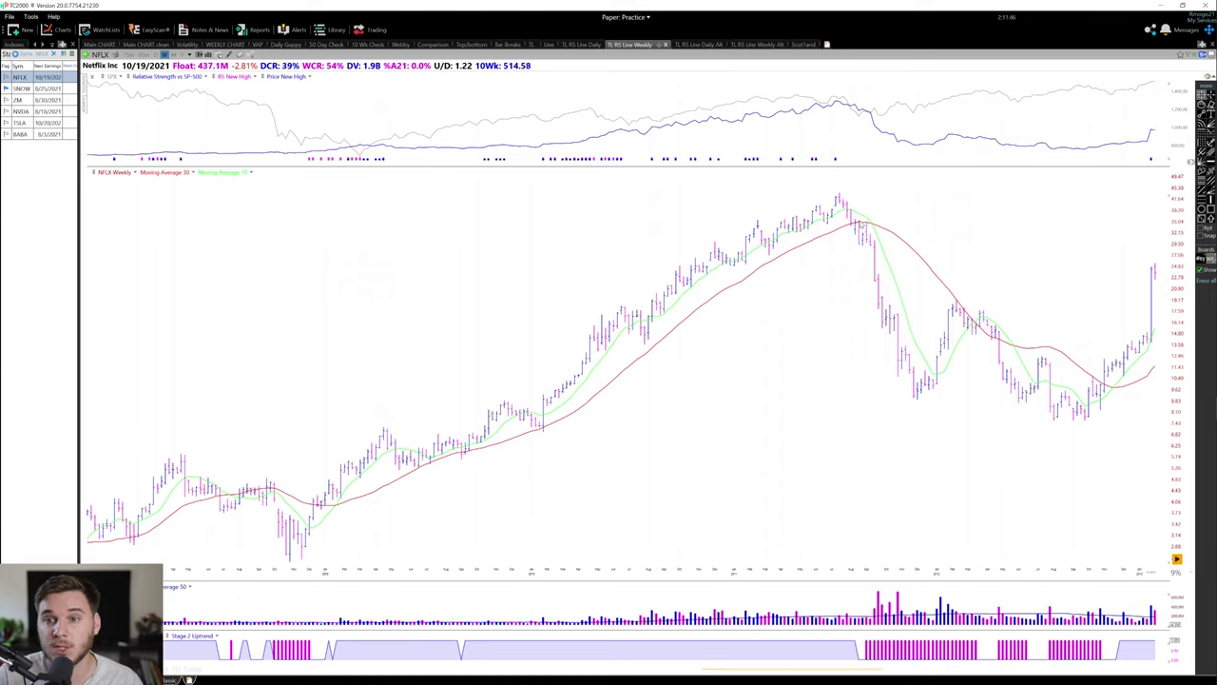
pyautogui.moveTo(857, 225); pyautogui.dragTo(878, 416)
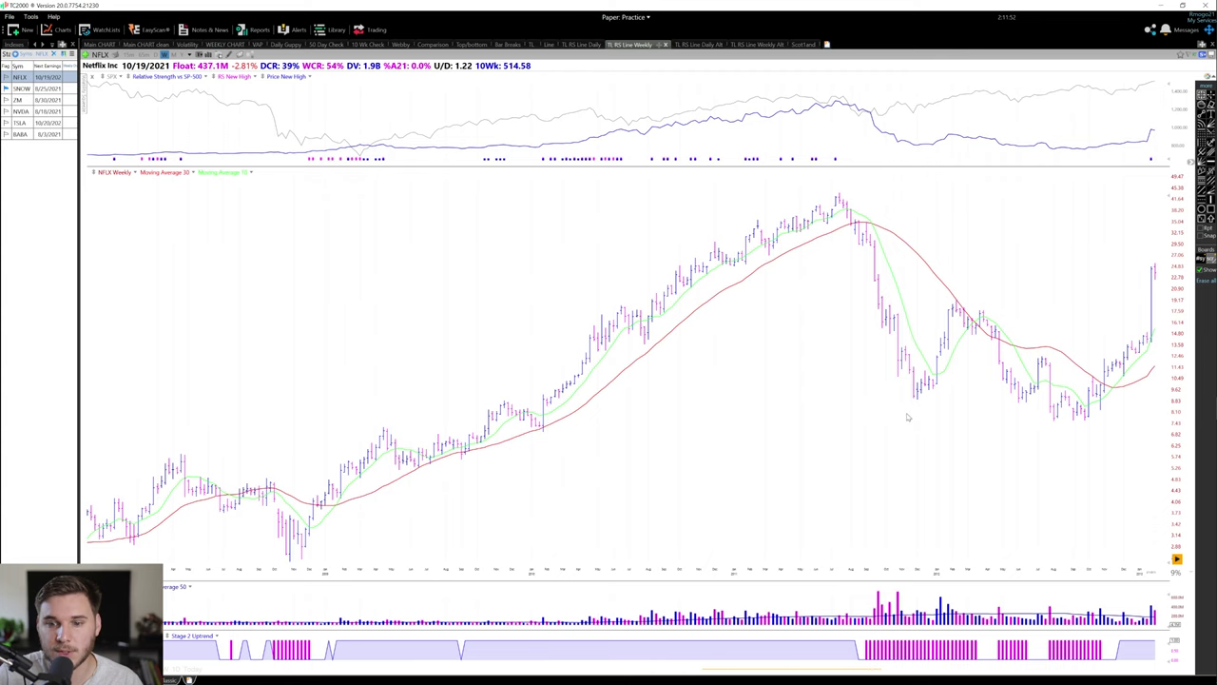
pyautogui.scroll(-3, 625, 423)
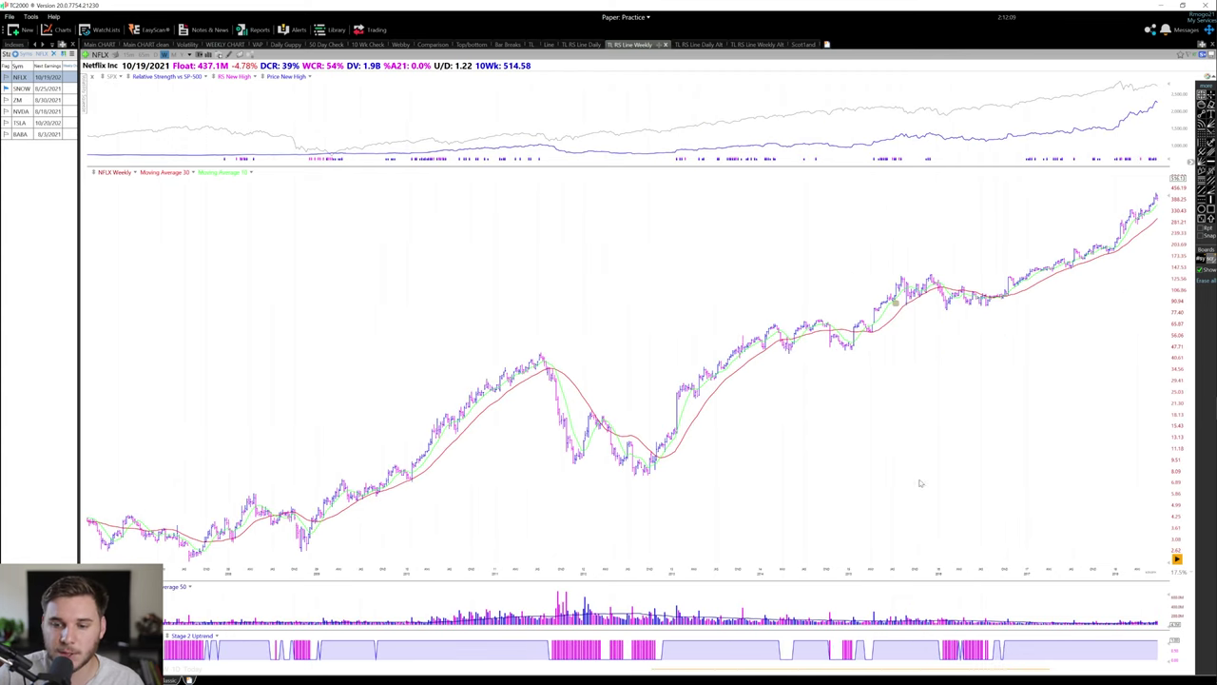
# - Zoom out to NFLX's full history and read the 14 October 2016 weekly bar's data
pyautogui.scroll(-3, 534, 486)
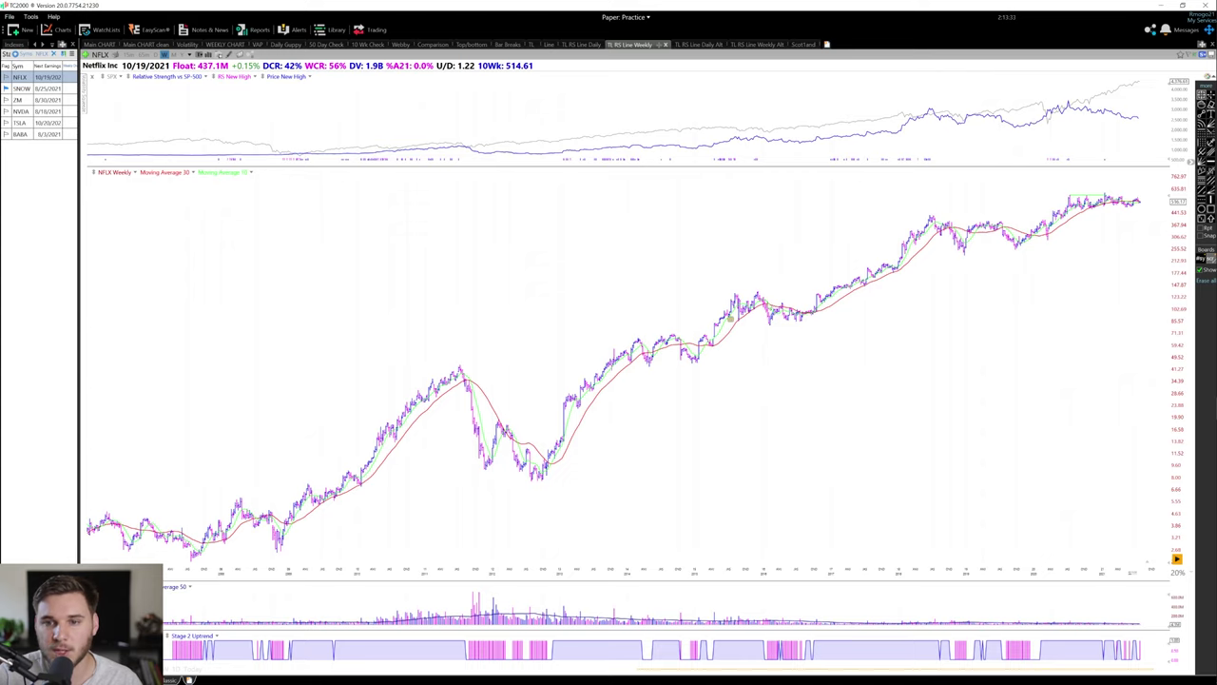
pyautogui.middleClick(816, 314)
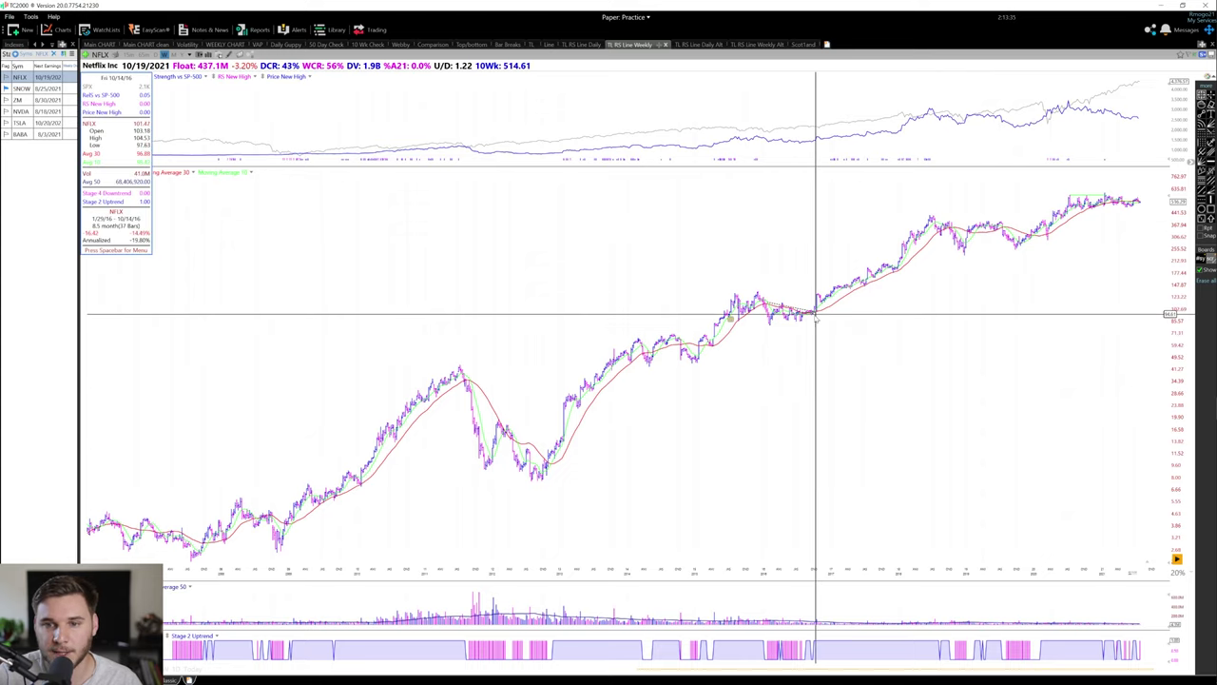
pyautogui.middleClick(815, 317)
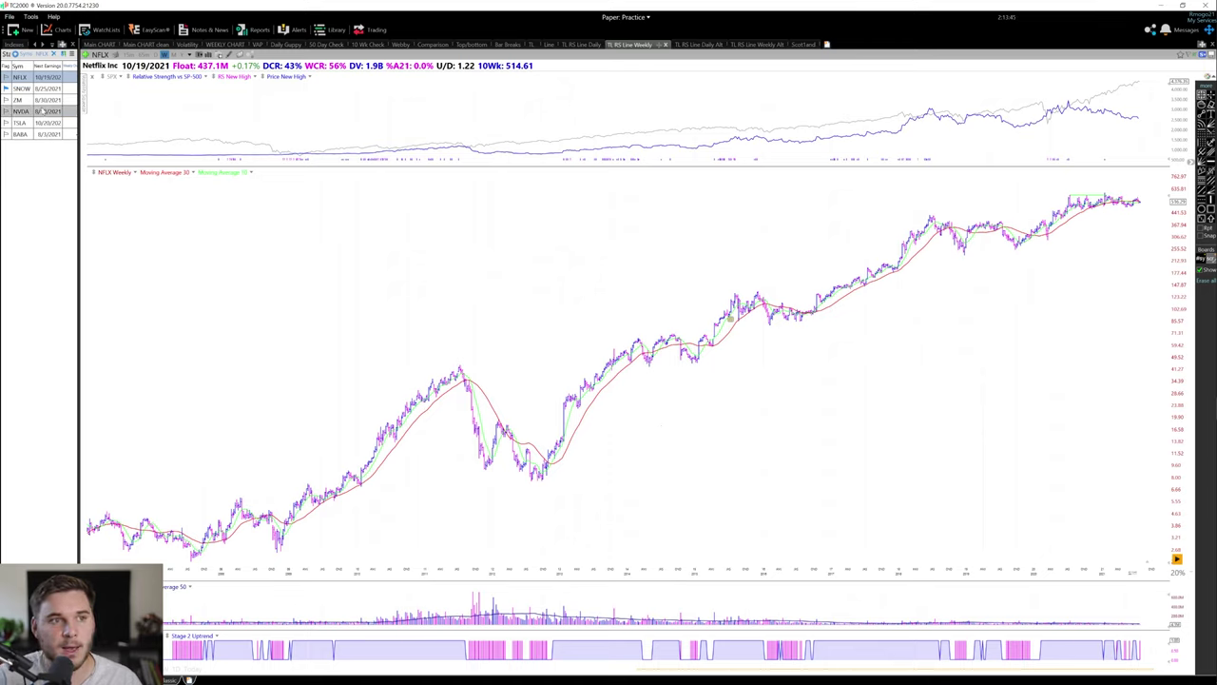
pyautogui.click(38, 100)
pyautogui.scroll(10, 744, 462)
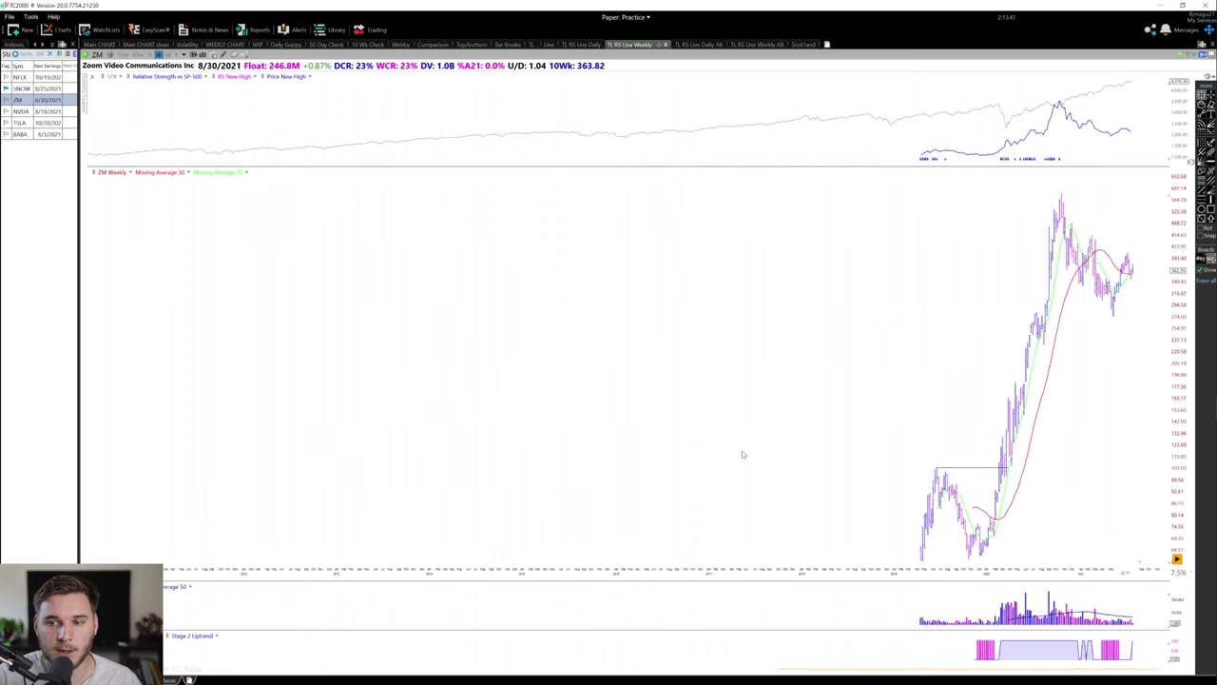
pyautogui.scroll(4, 649, 424)
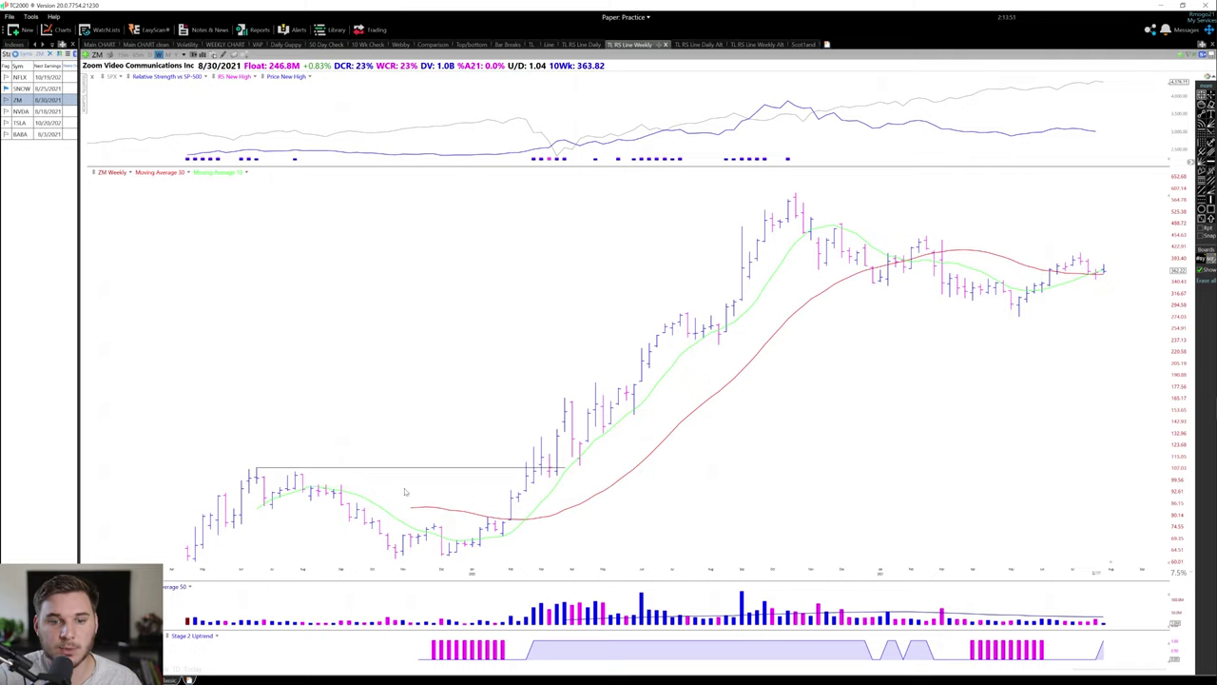
pyautogui.click(511, 514)
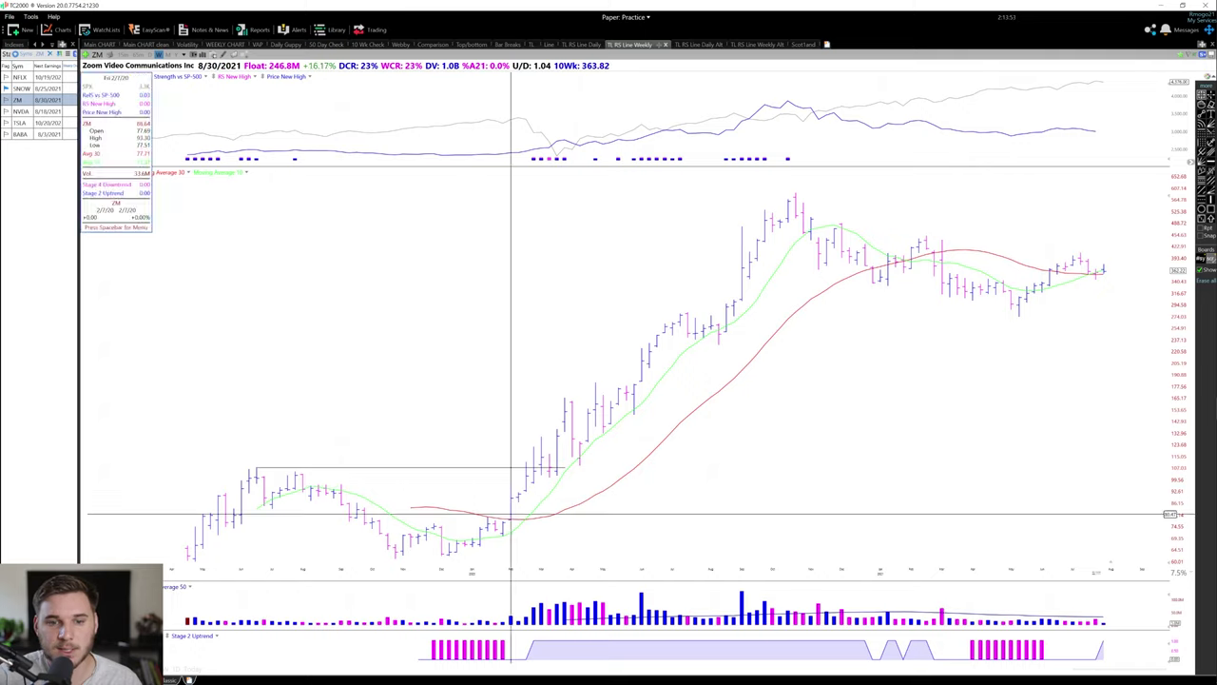
pyautogui.click(511, 515)
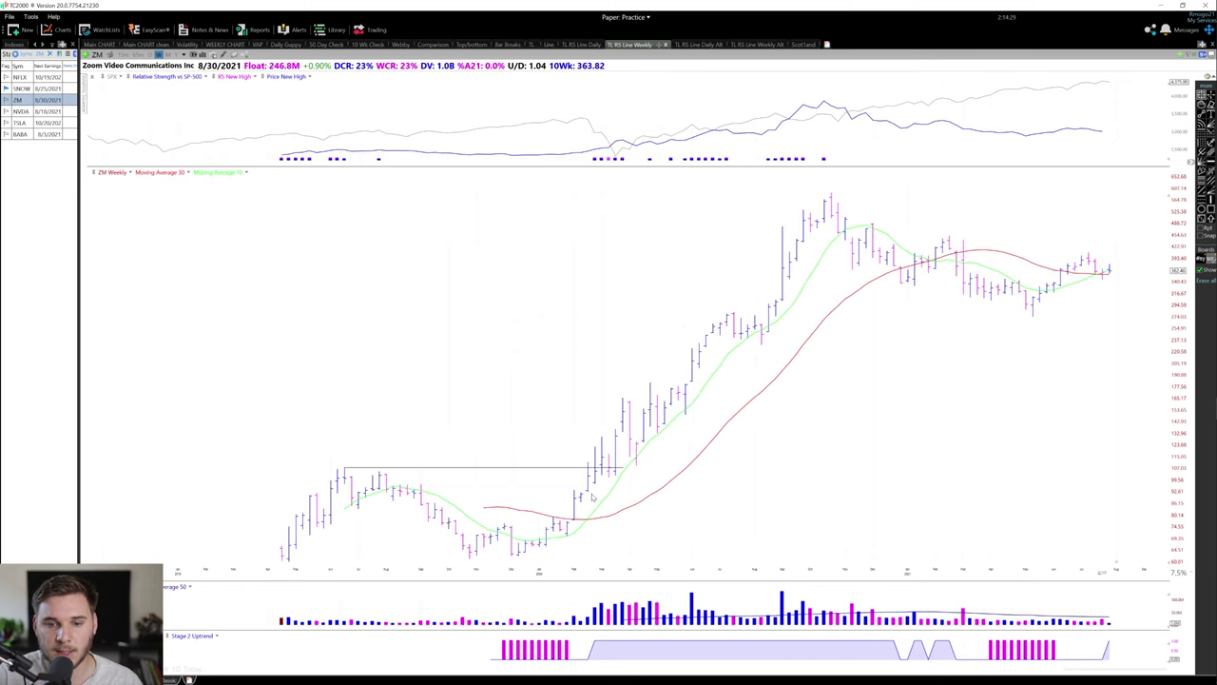
pyautogui.click(596, 487)
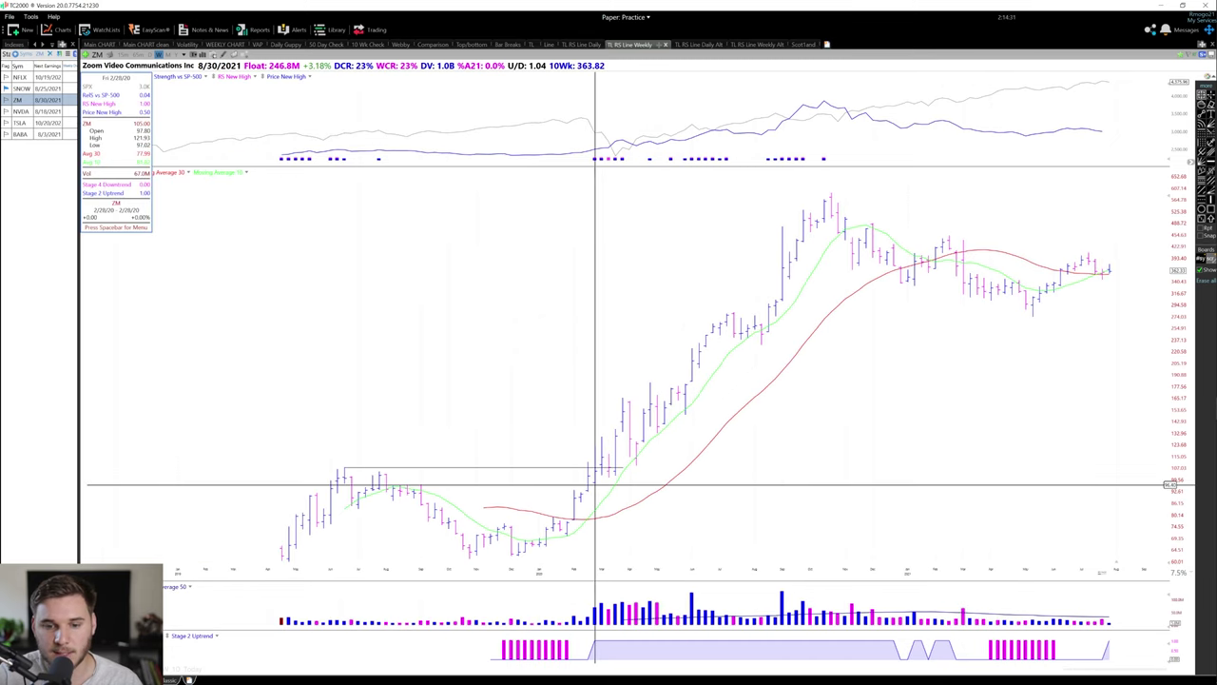
pyautogui.click(597, 487)
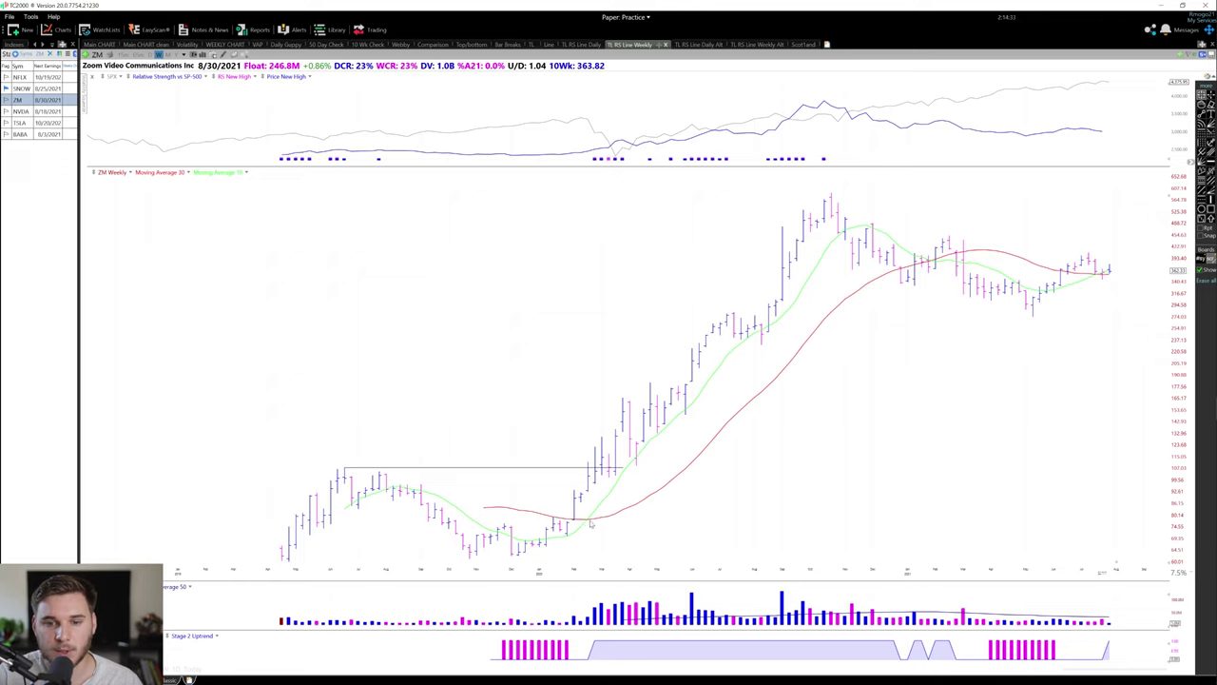
pyautogui.click(640, 460)
pyautogui.moveTo(644, 460); pyautogui.dragTo(894, 258)
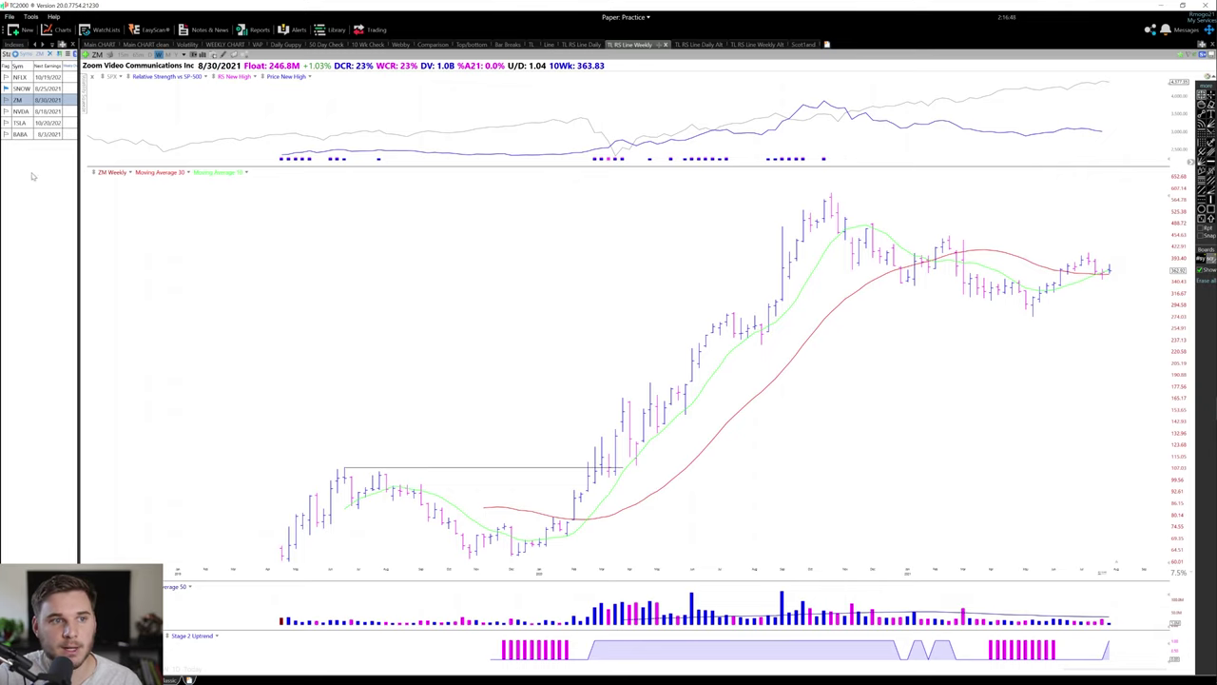
pyautogui.click(45, 134)
# - Inspect BABA's weekly prices for the week of 2/19/21
pyautogui.scroll(-3, 974, 294)
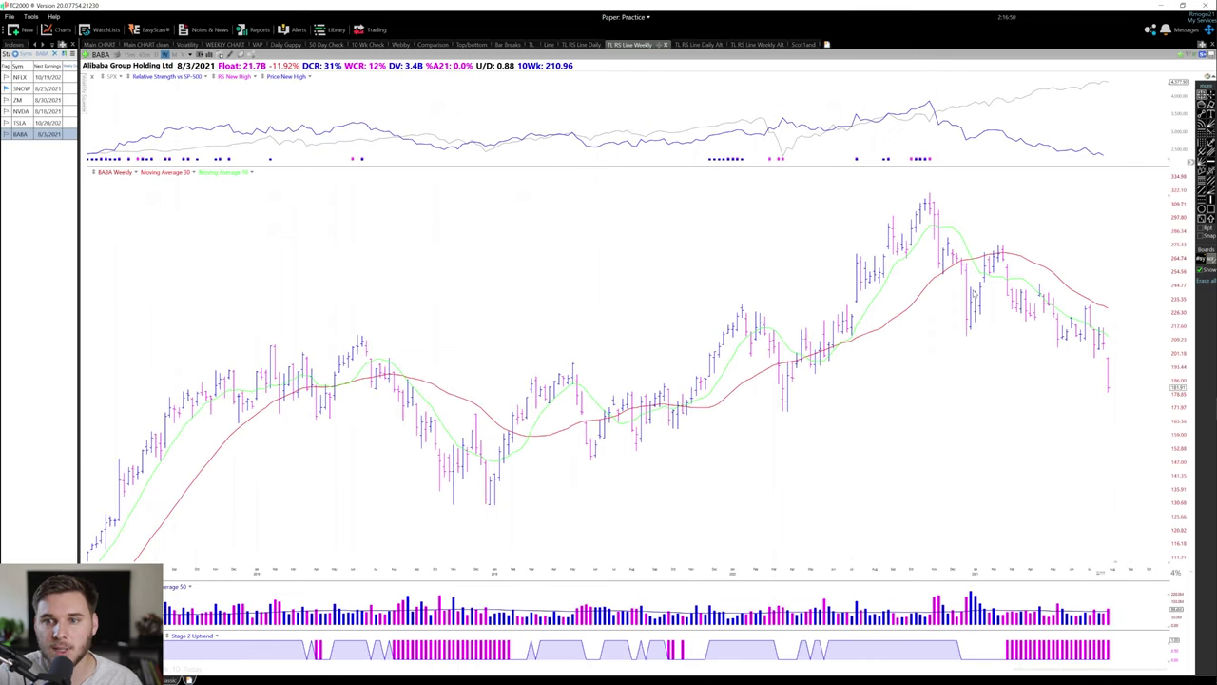
pyautogui.scroll(-2, 974, 293)
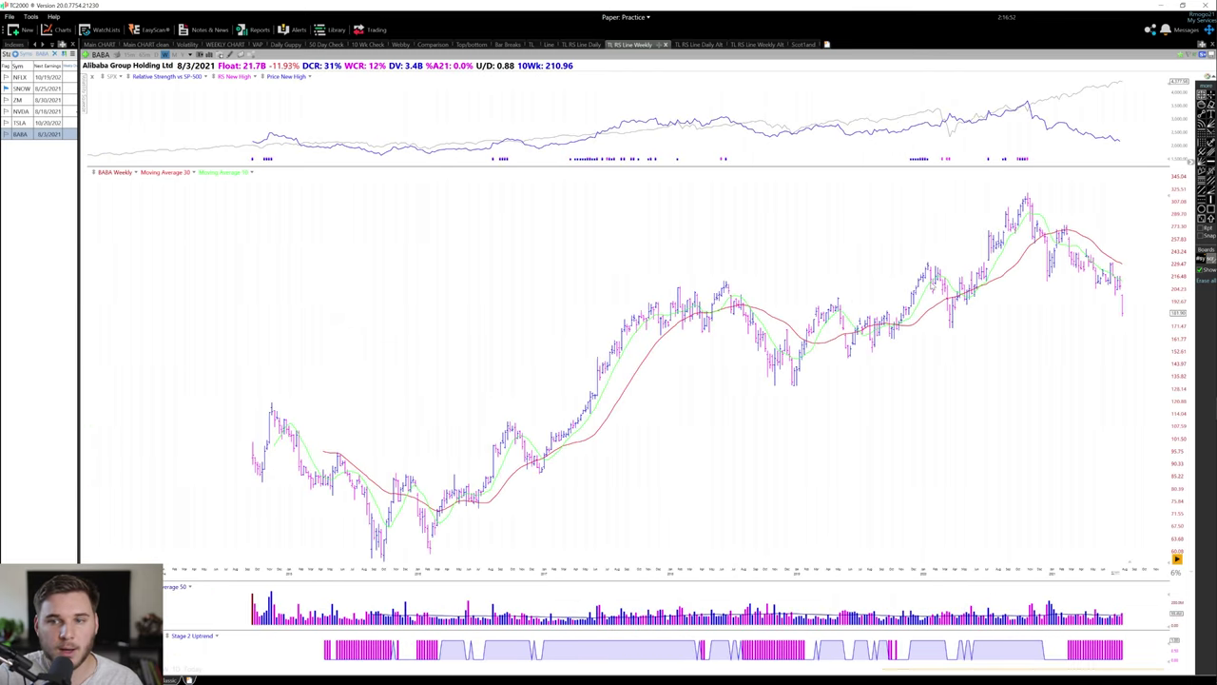
pyautogui.scroll(5, 933, 282)
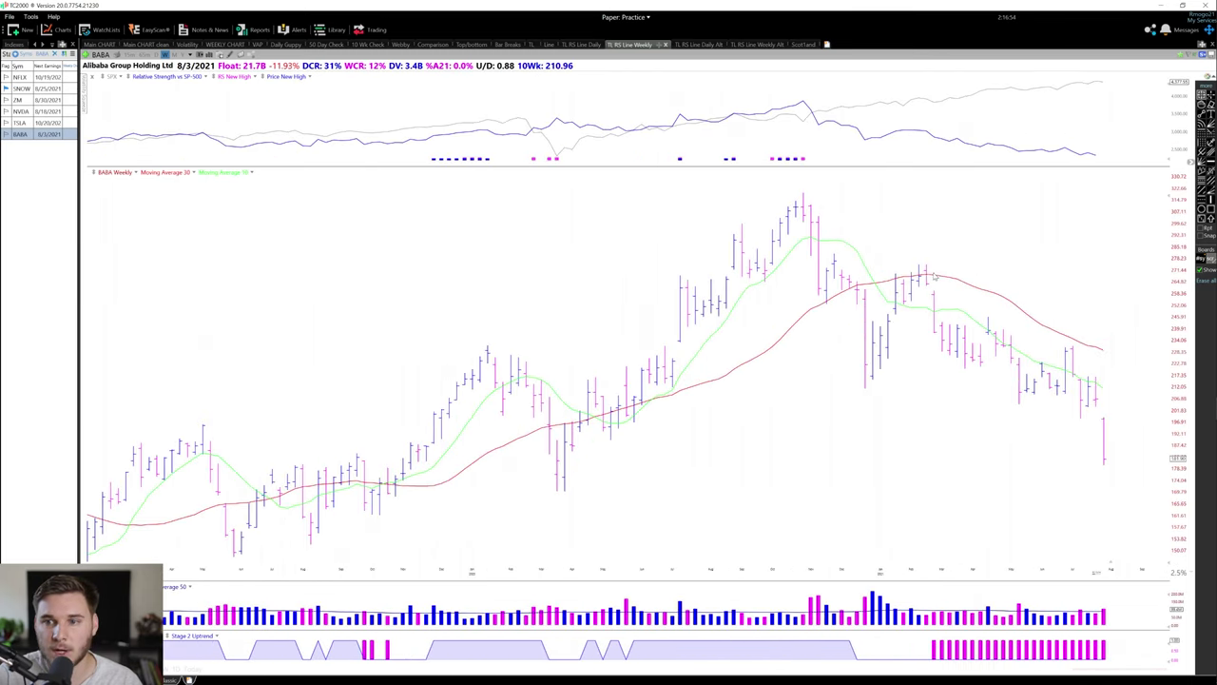
pyautogui.moveTo(935, 276); pyautogui.dragTo(927, 275)
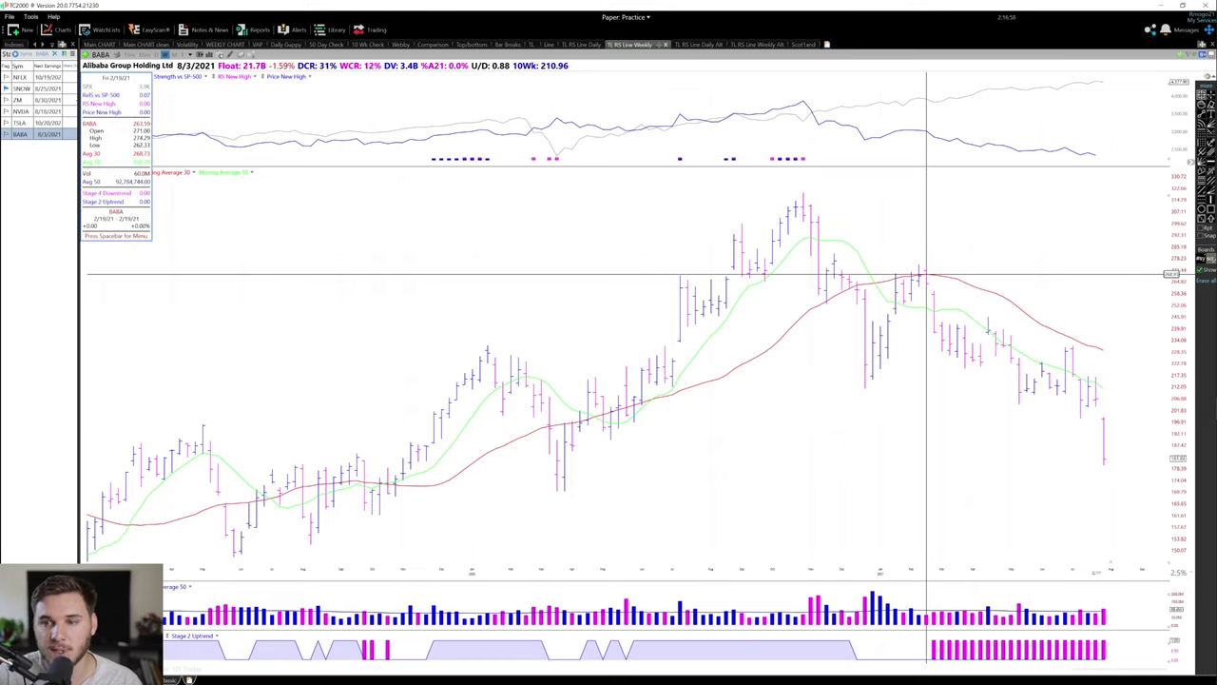
pyautogui.moveTo(927, 275); pyautogui.dragTo(934, 427)
# - Zoom the BABA chart out and back in, then return to ZM
pyautogui.scroll(-6, 867, 343)
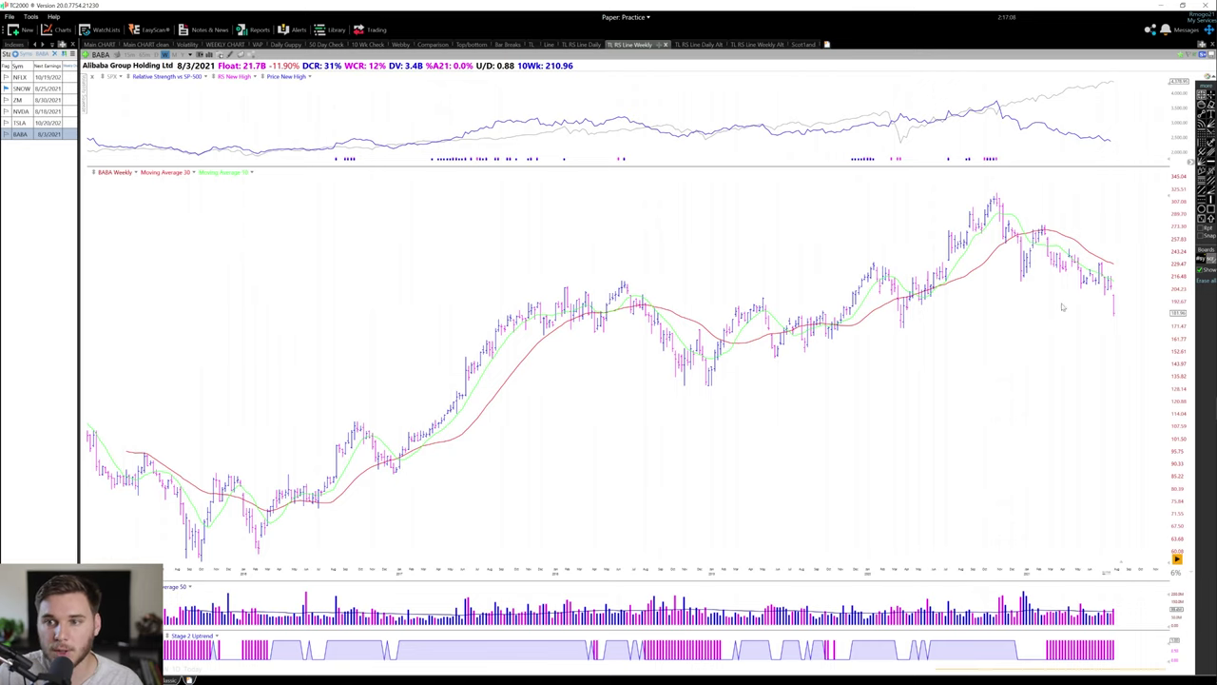
pyautogui.scroll(3, 1052, 275)
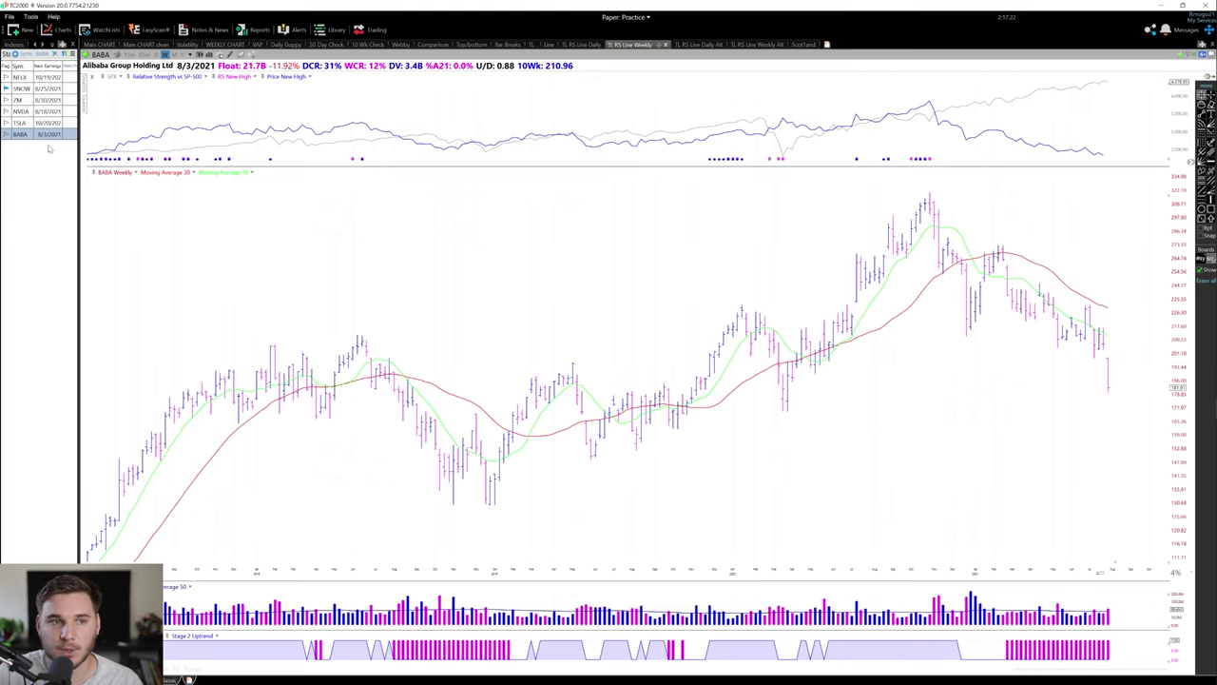
pyautogui.click(8, 100)
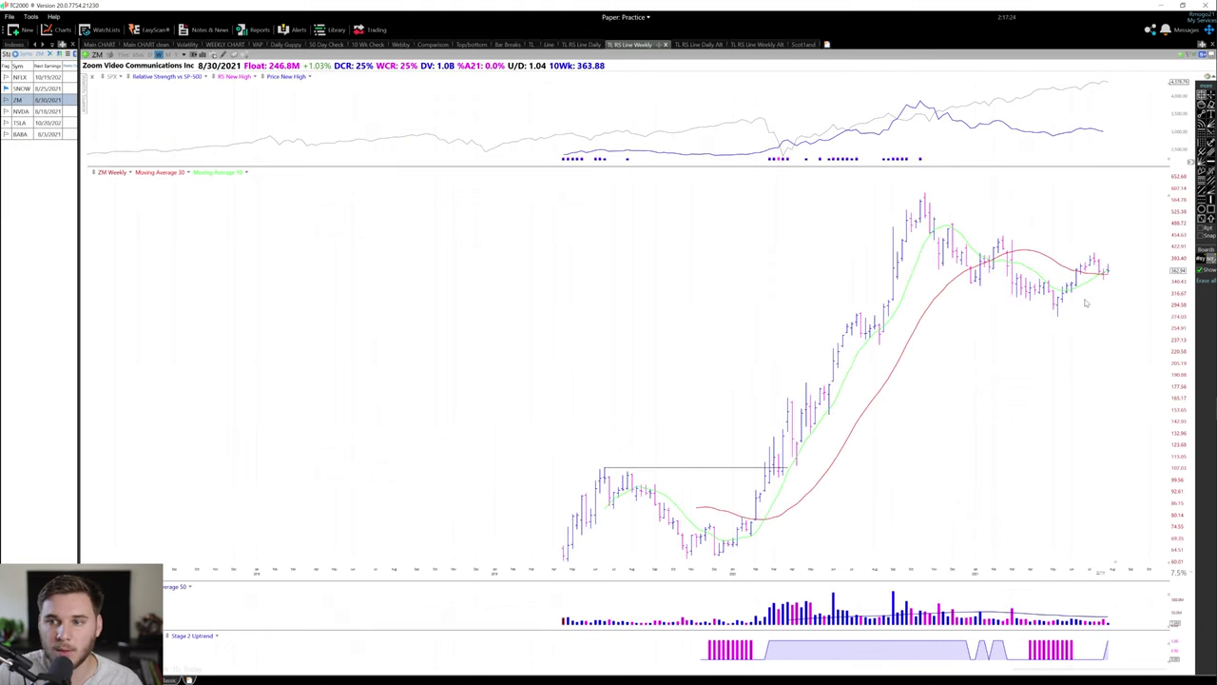
# - Zoom in and back out on ZM's weekly chart to review its 2020 surge and range
pyautogui.scroll(2, 1086, 303)
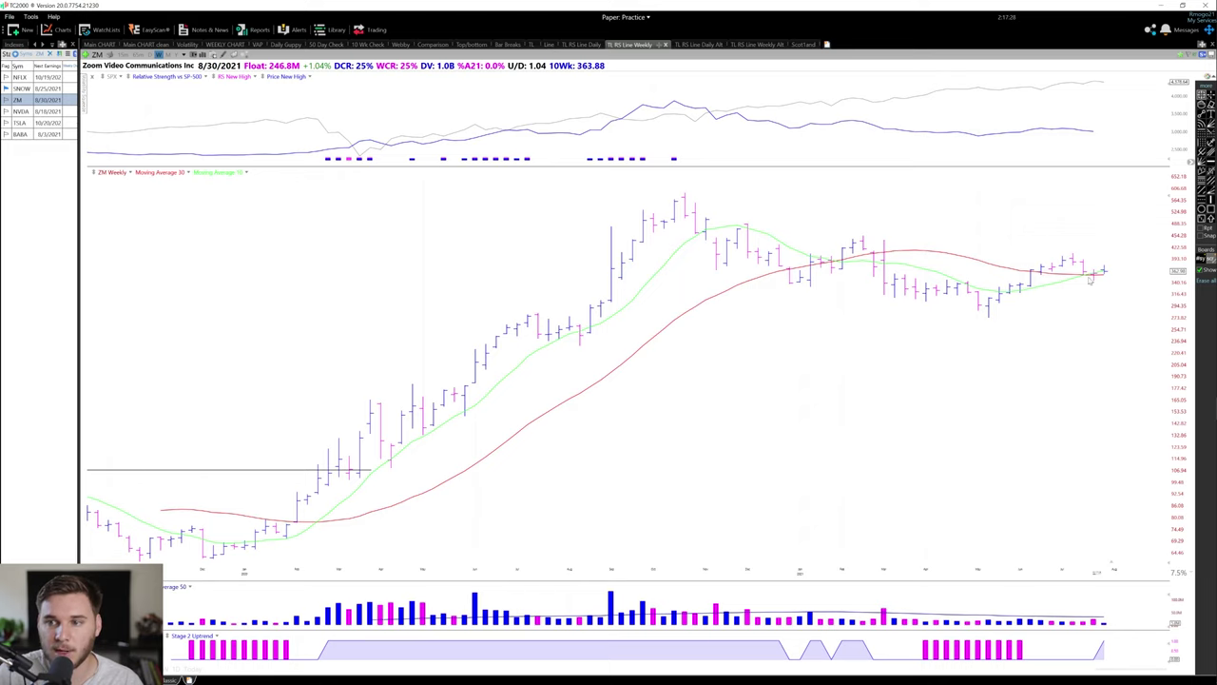
pyautogui.scroll(4, 1094, 281)
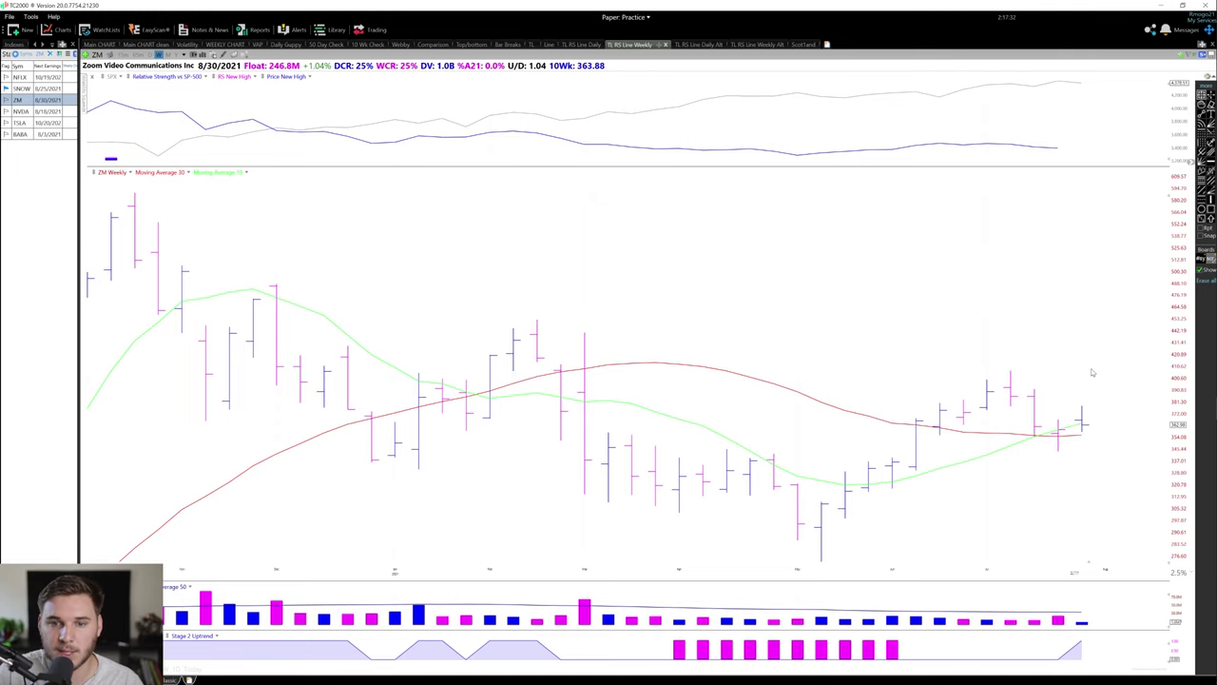
pyautogui.scroll(-5, 1095, 372)
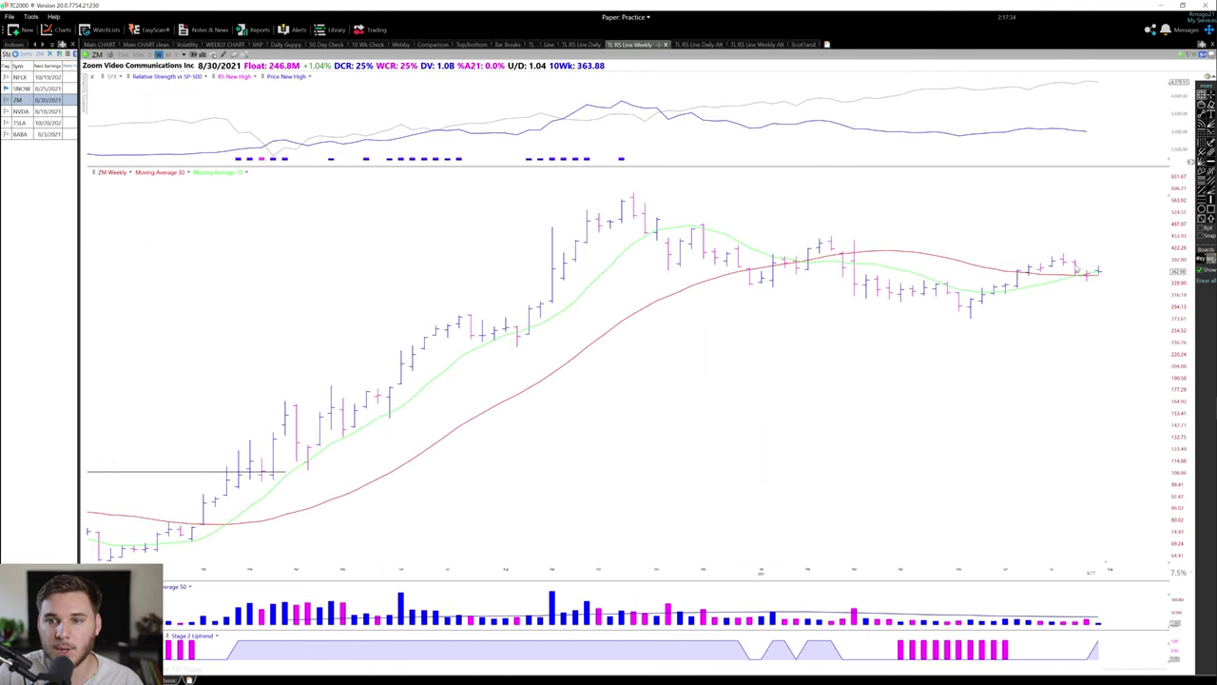
pyautogui.scroll(-3, 1130, 250)
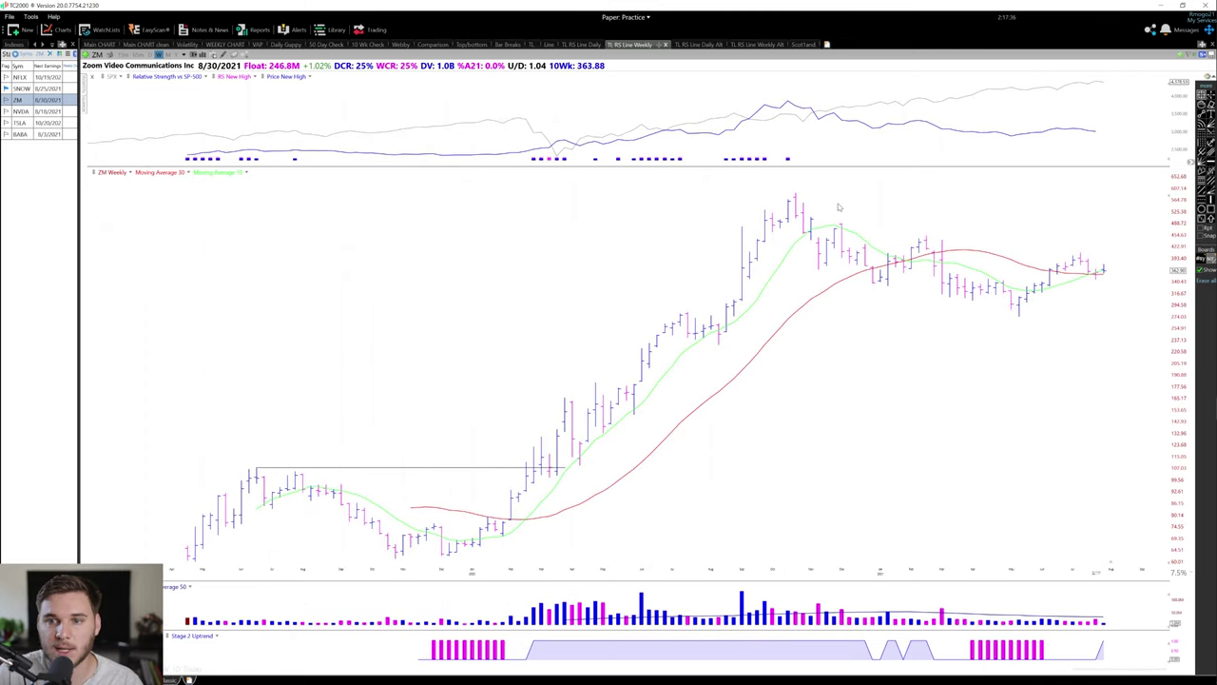